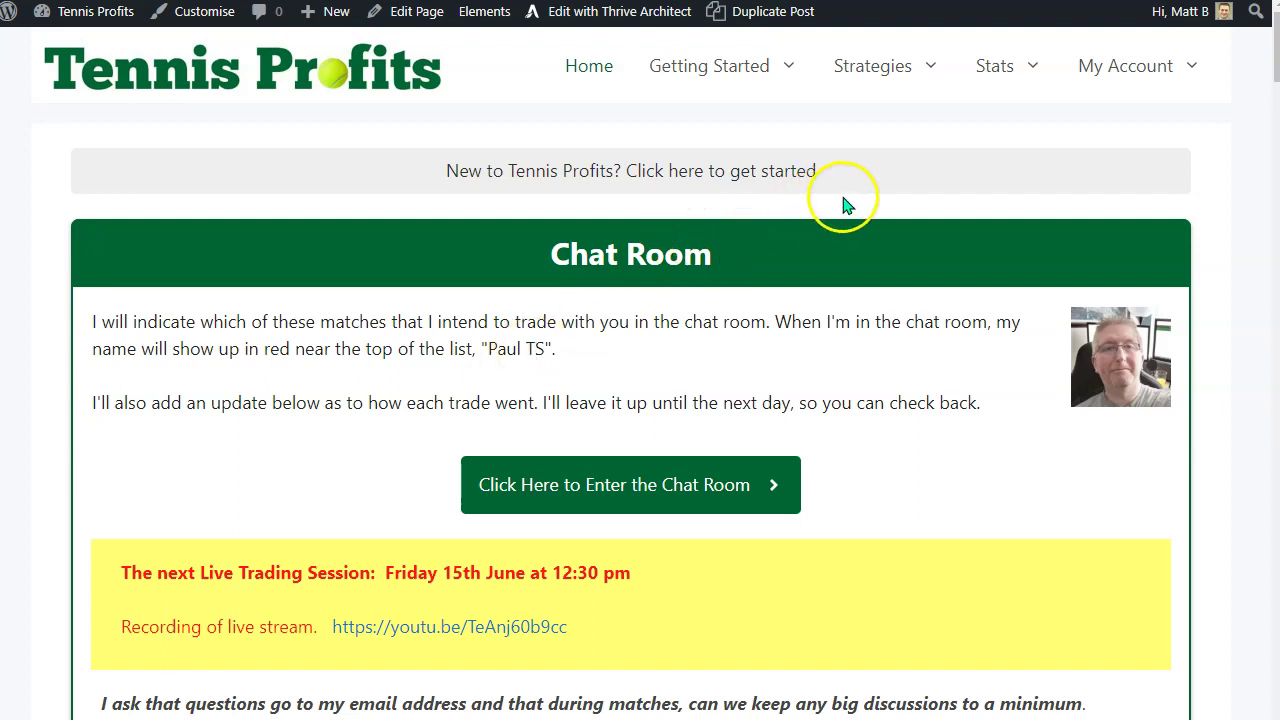
# Drop down the Stats menu in the top navigation bar to list the stats pages
pyautogui.moveTo(1005, 62)
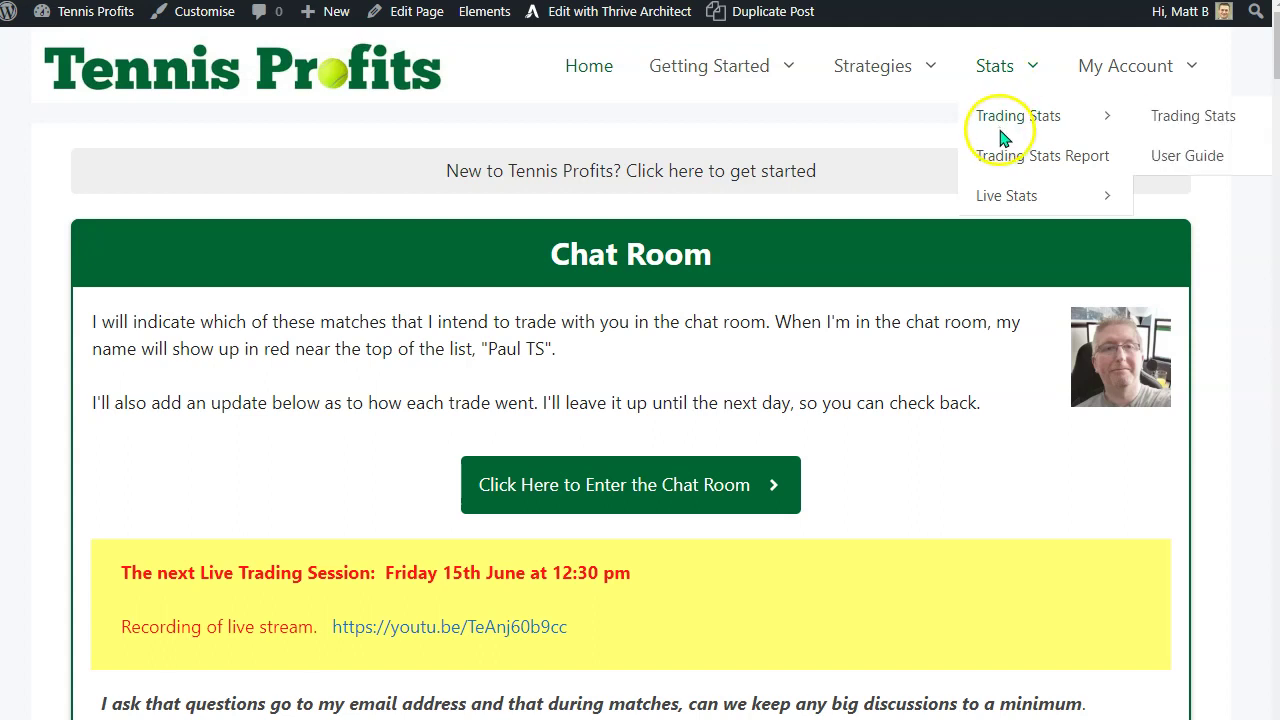
pyautogui.click(992, 68)
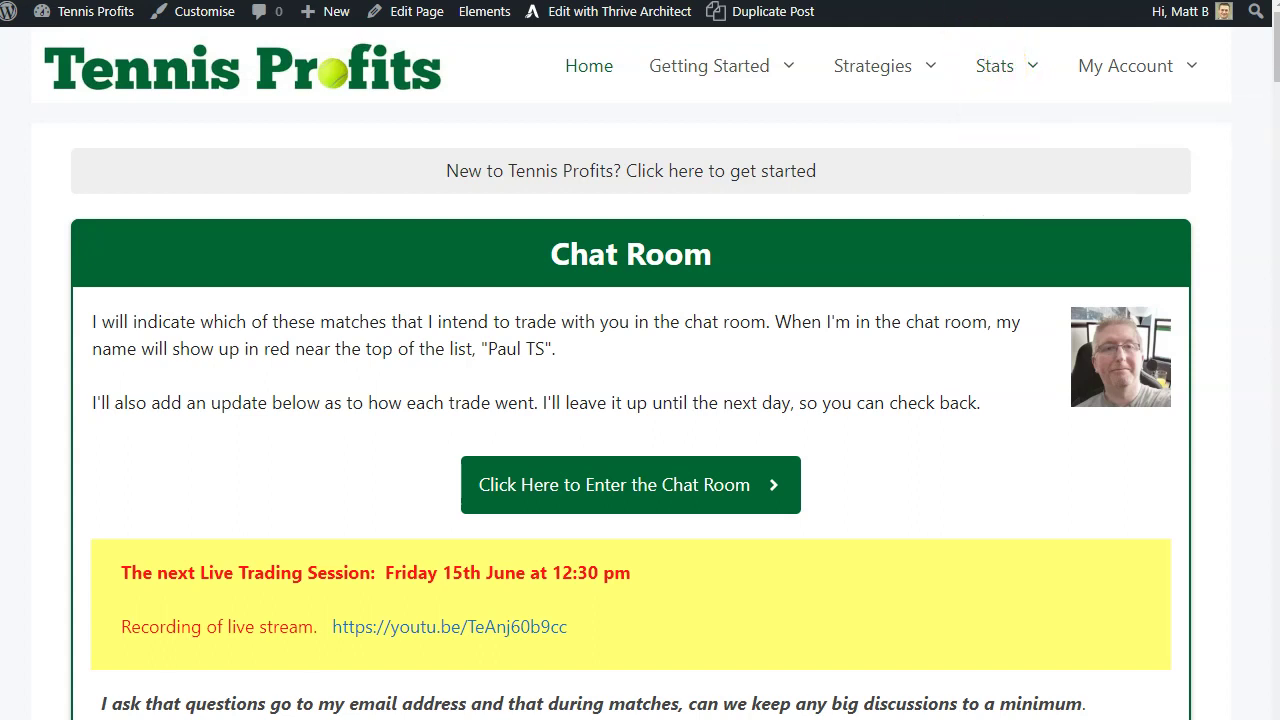
pyautogui.click(995, 44)
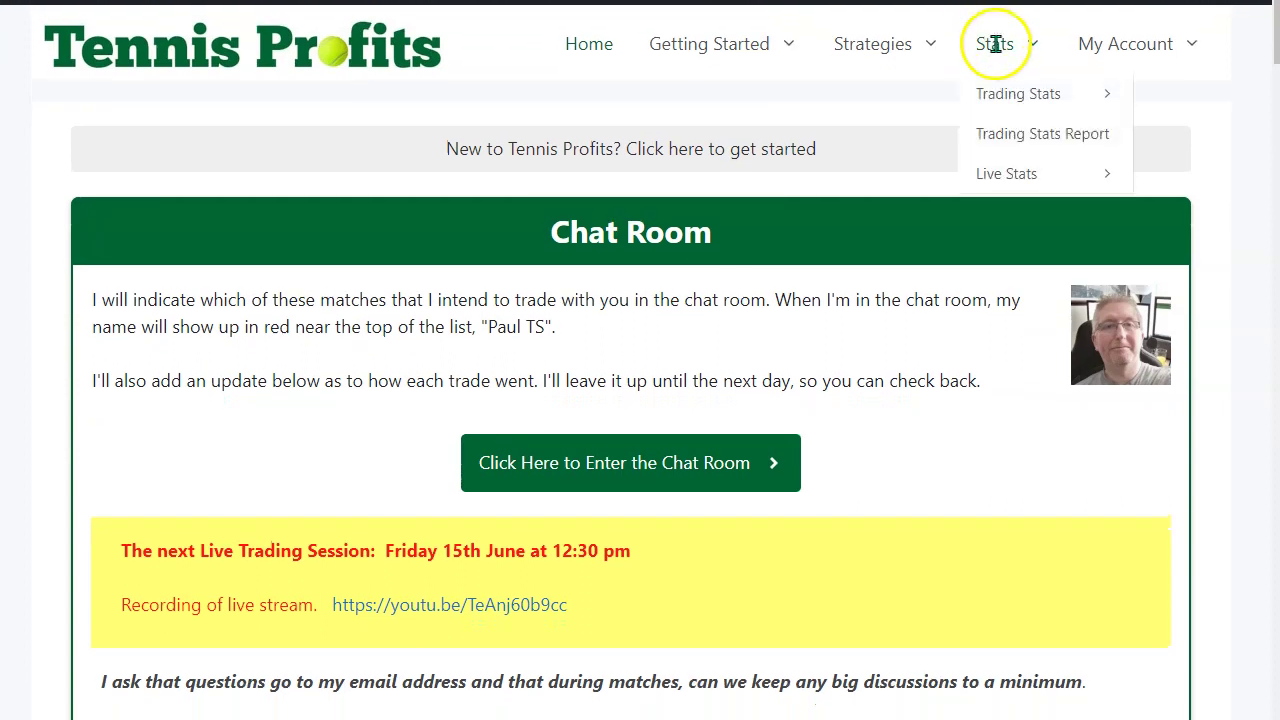
# Open the Trading Stats Report, trying Highlight dominant player and Show breakdown before turning both off
pyautogui.click(1043, 135)
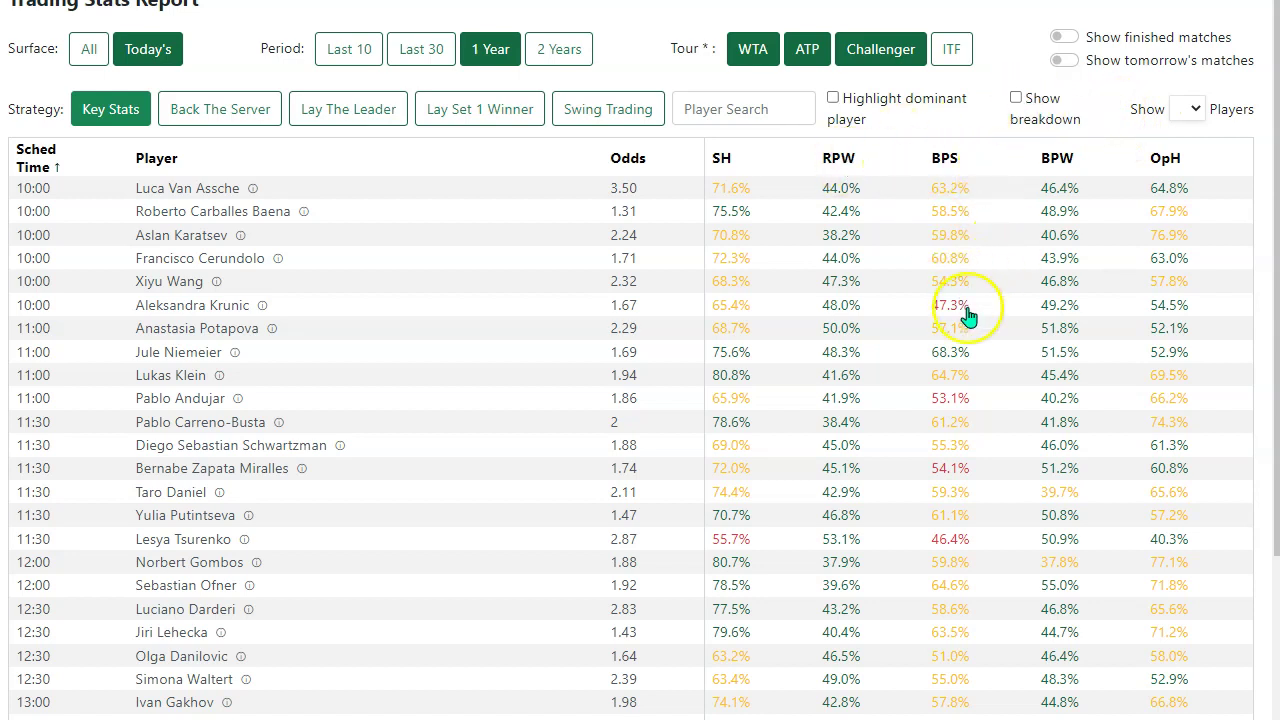
pyautogui.click(833, 98)
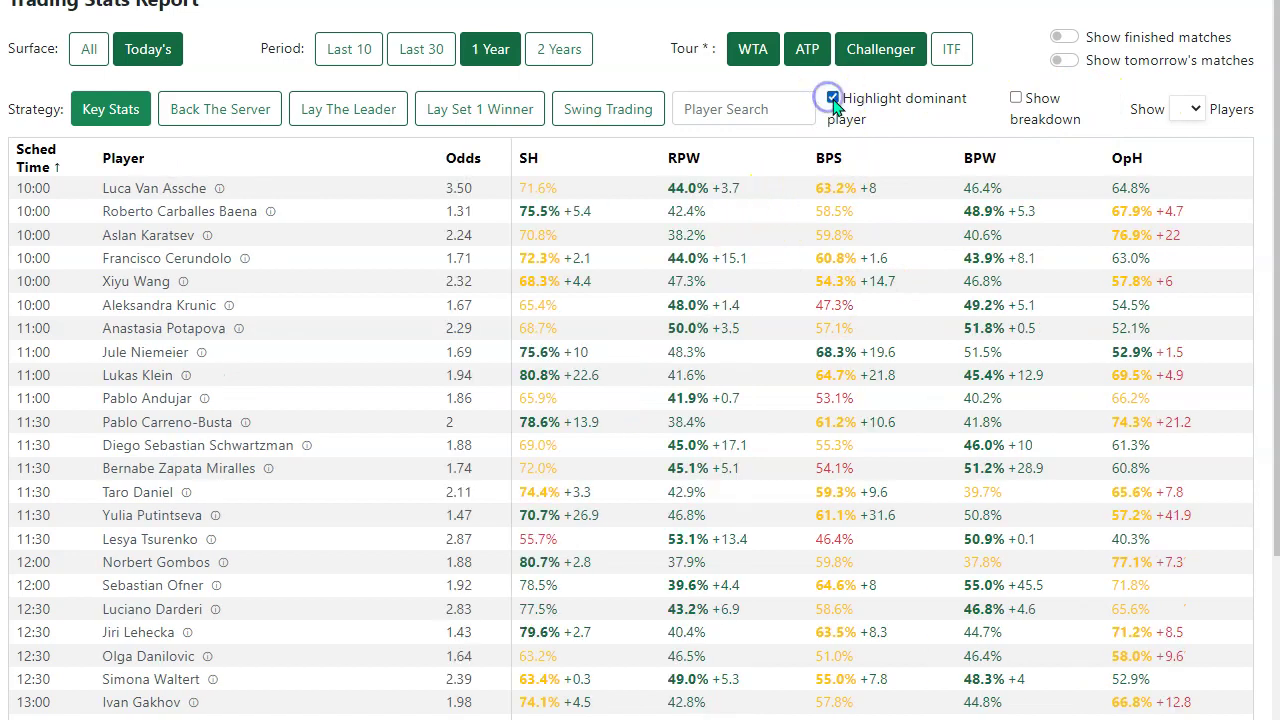
pyautogui.click(1017, 99)
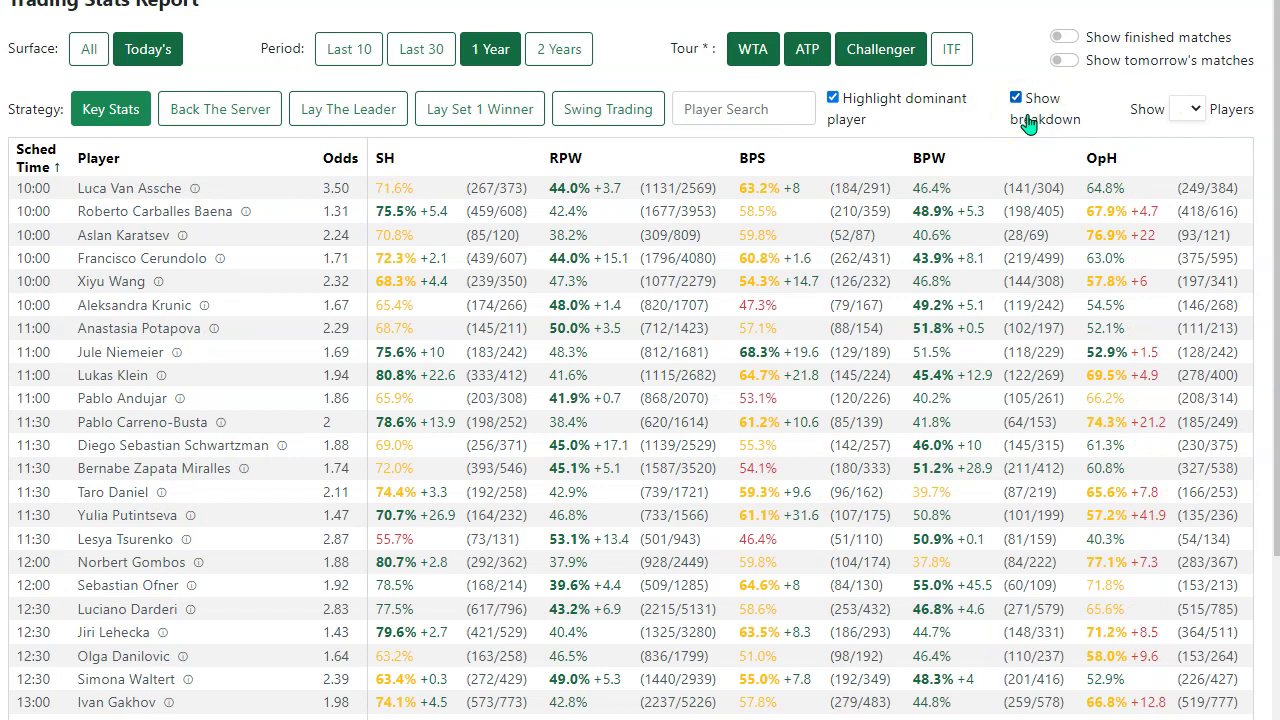
pyautogui.click(1016, 98)
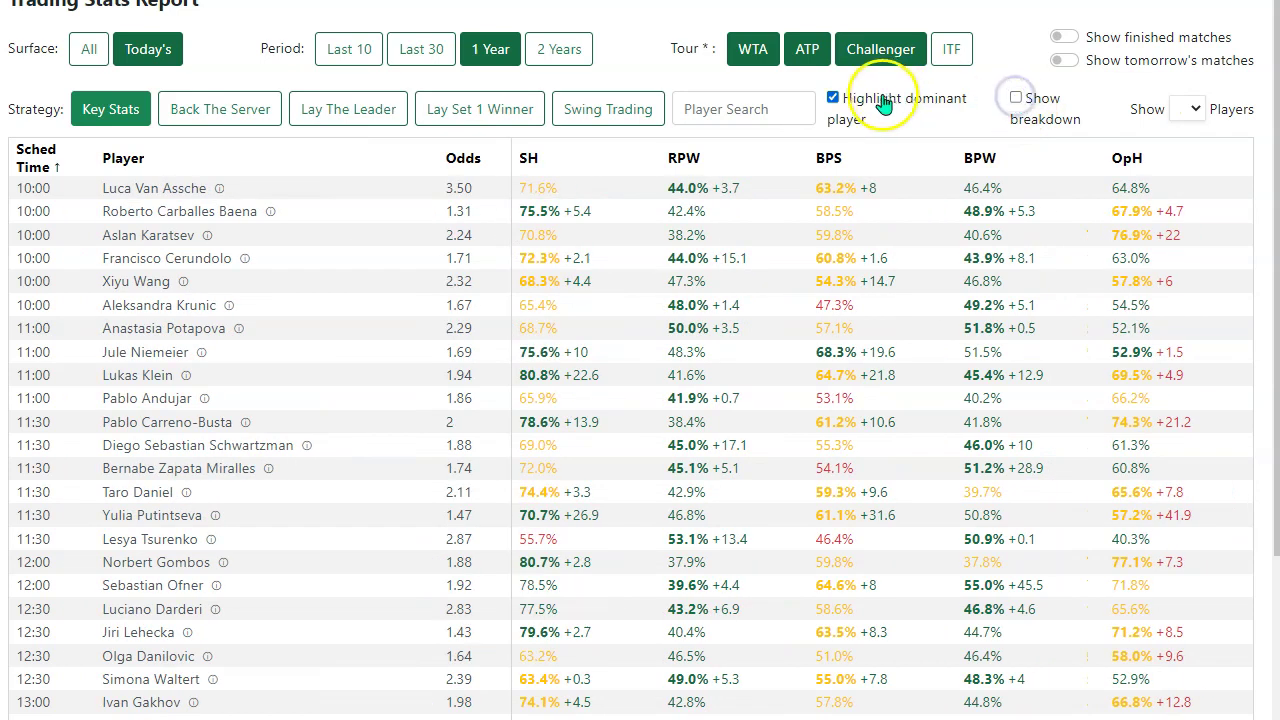
pyautogui.click(833, 98)
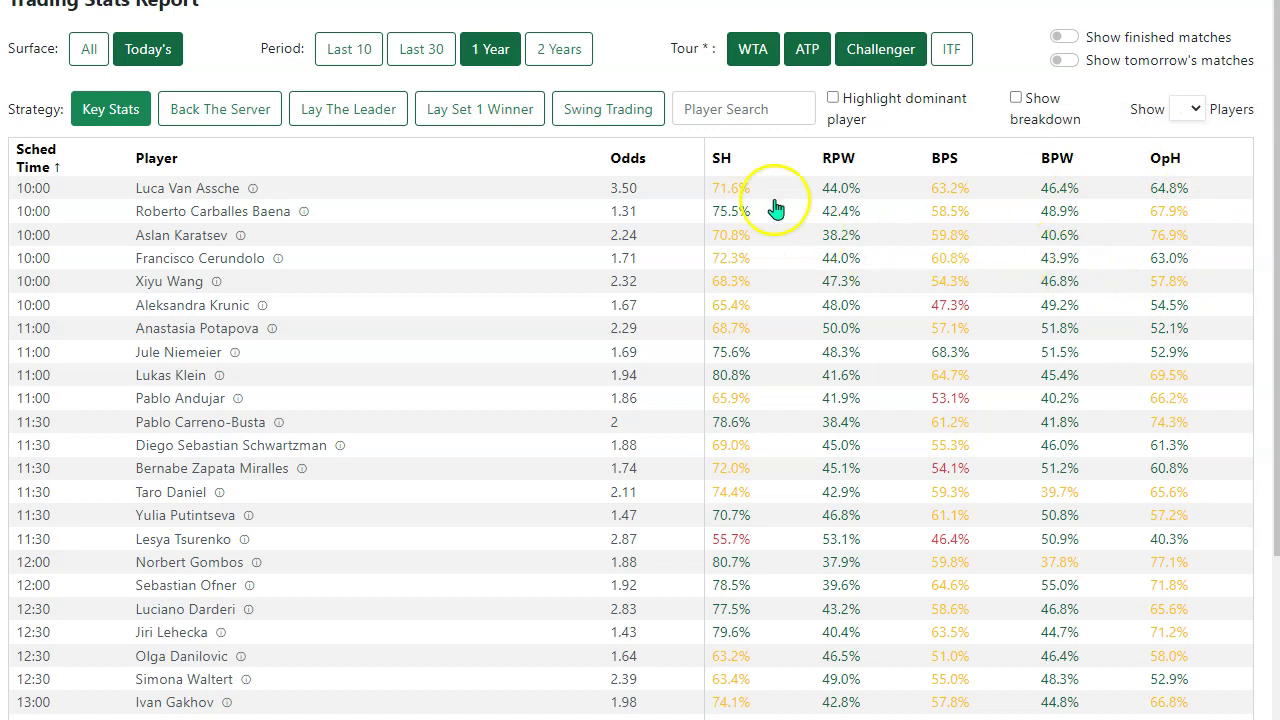
# Sort by RPW, SH, then Odds lowest first, and show Pedro Cachin against Jerome Kym
pyautogui.click(836, 166)
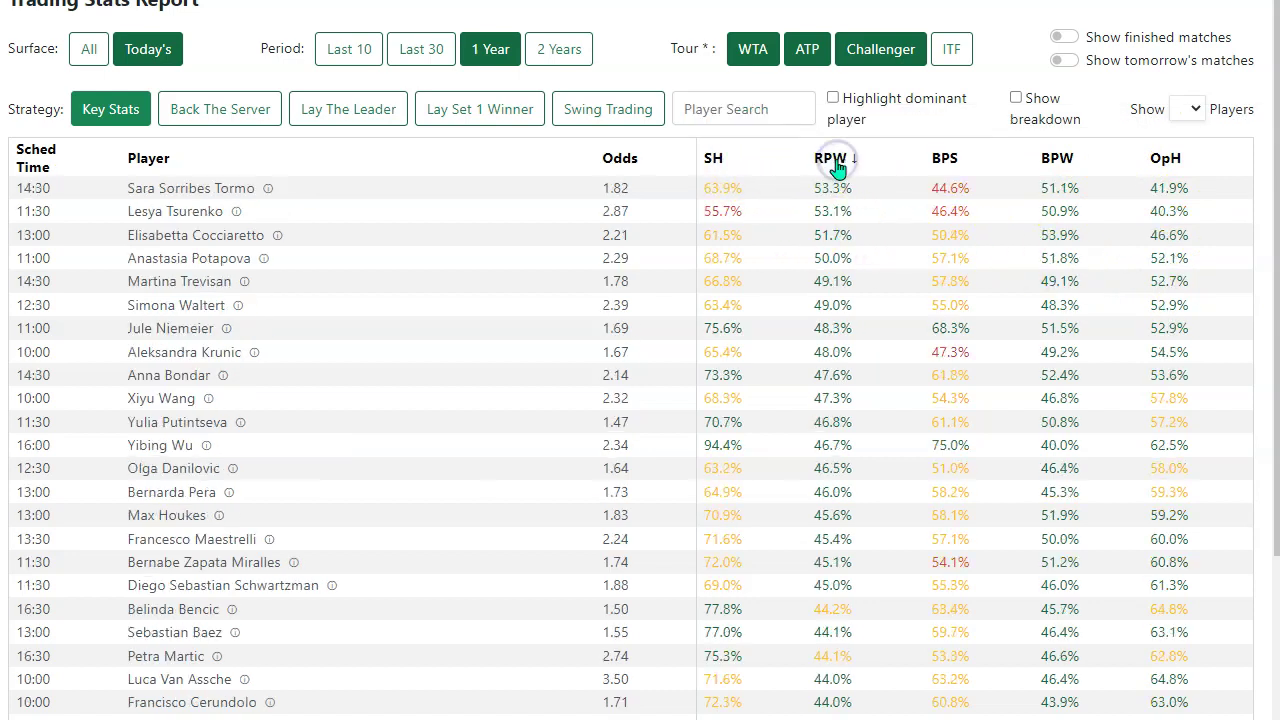
pyautogui.click(715, 163)
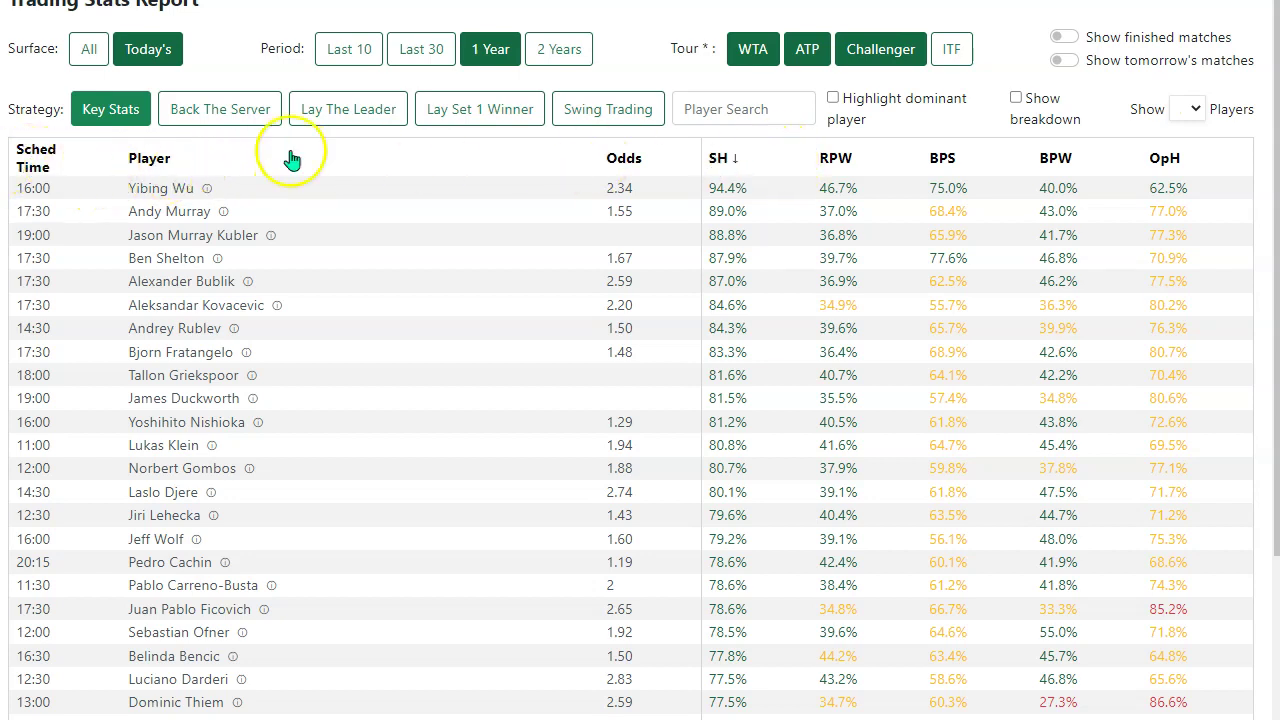
pyautogui.click(627, 160)
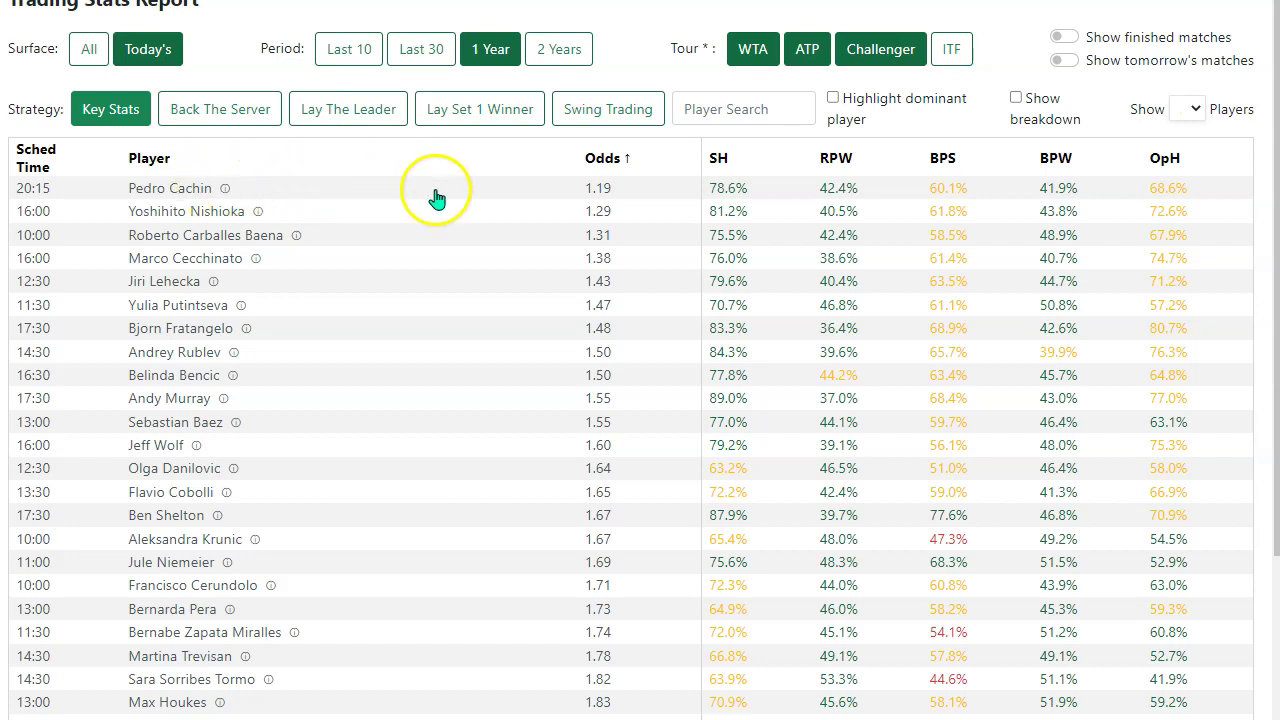
pyautogui.click(360, 193)
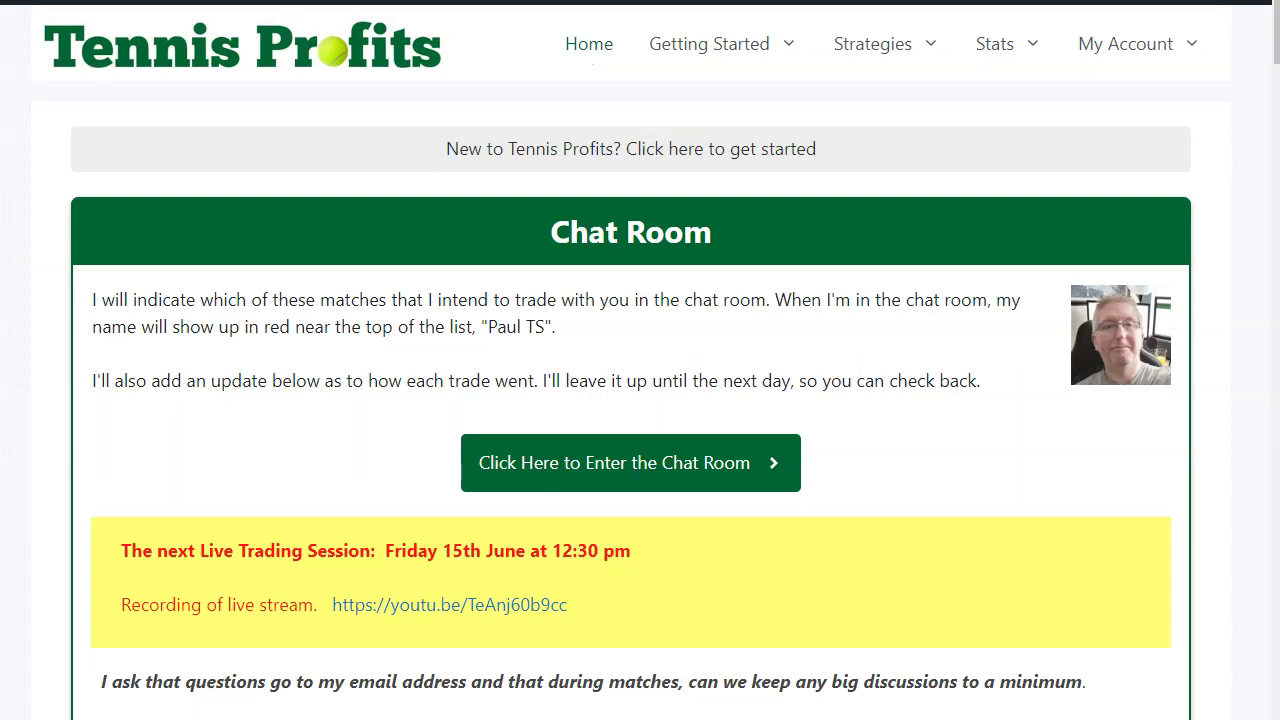
# Reload the Trading Stats Report from the Stats menu to clear the match pairing
pyautogui.moveTo(988, 43)
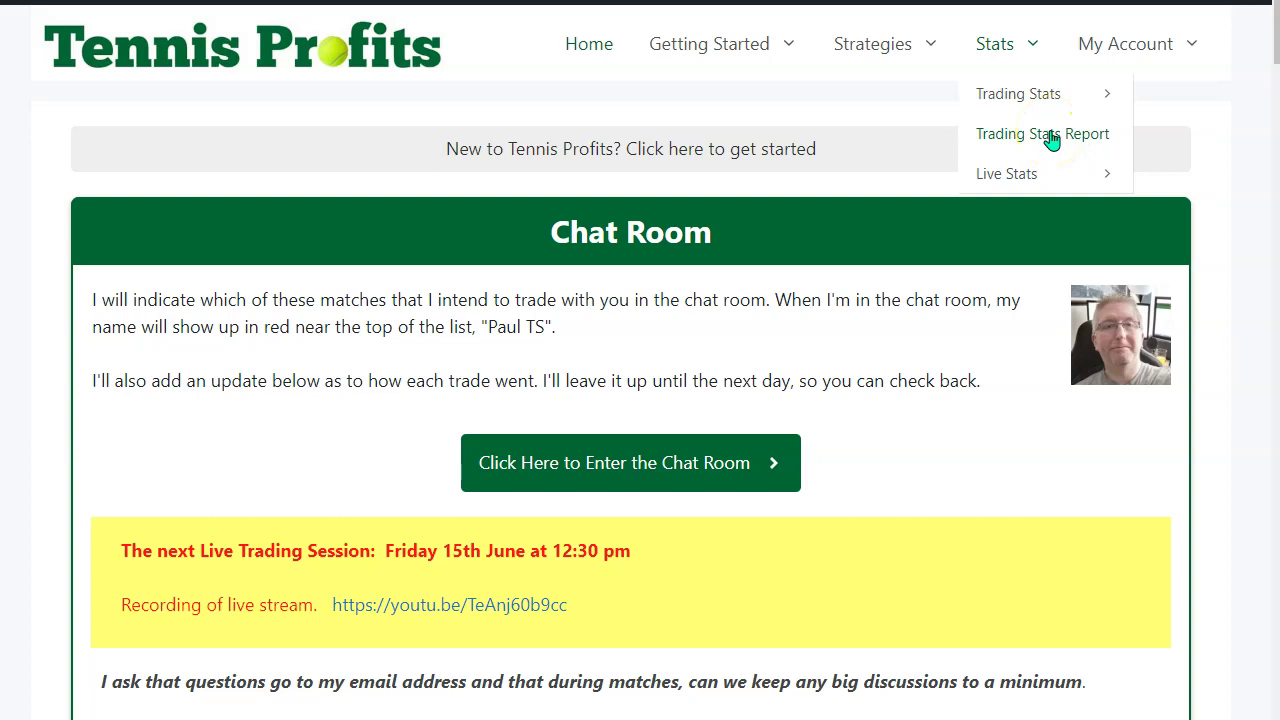
pyautogui.click(1050, 140)
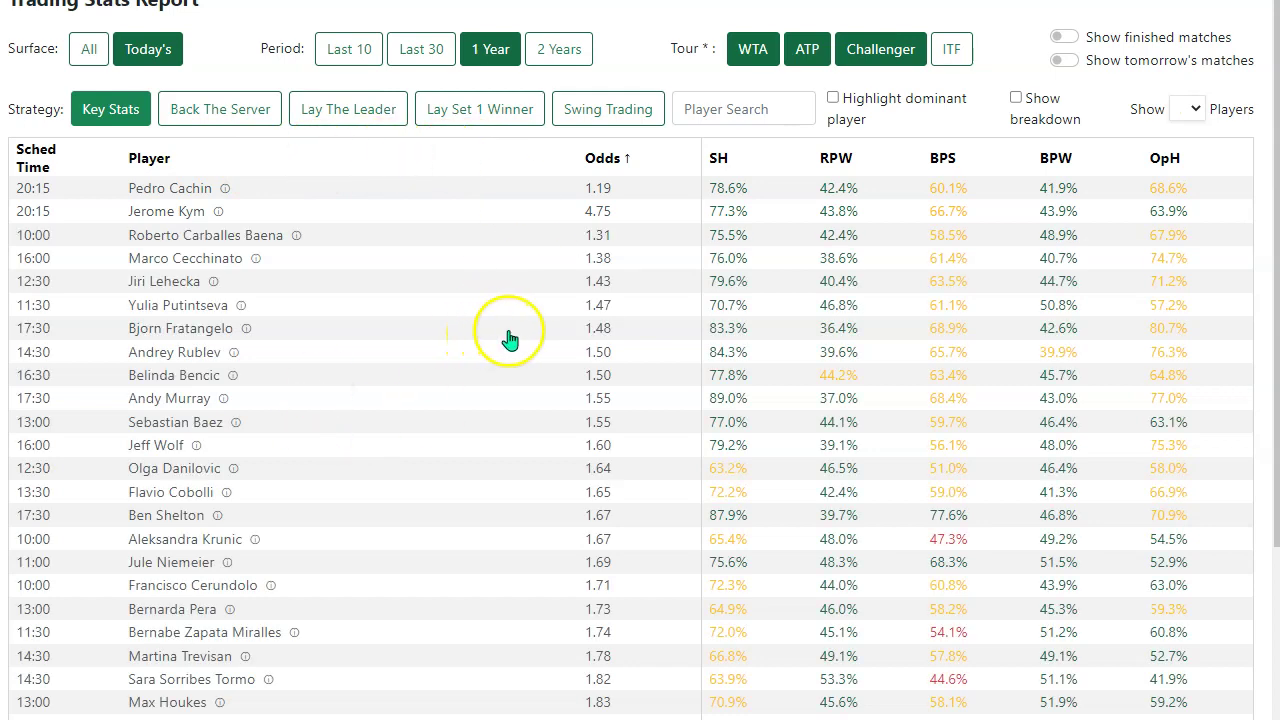
# Tick Highlight dominant player to bold the dominant figures and show difference values
pyautogui.click(833, 99)
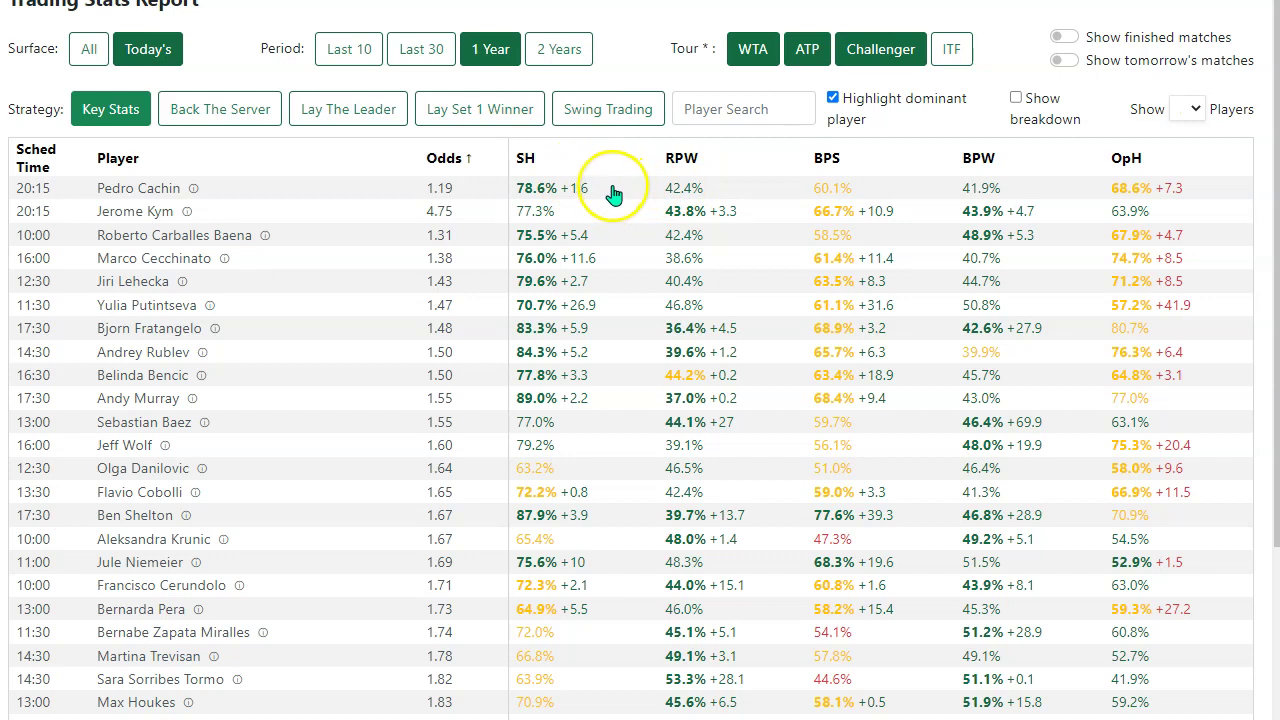
# Toggle Show breakdown on and off, then untick Highlight dominant player
pyautogui.click(1016, 98)
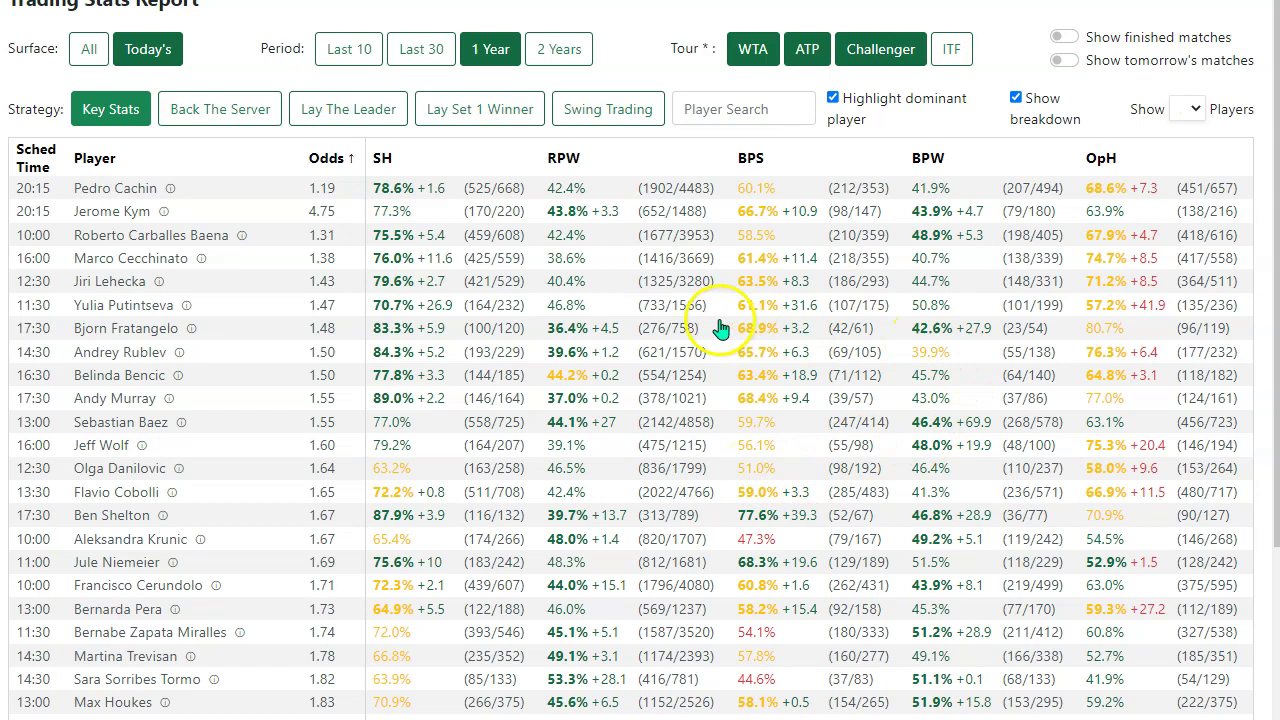
pyautogui.click(1016, 100)
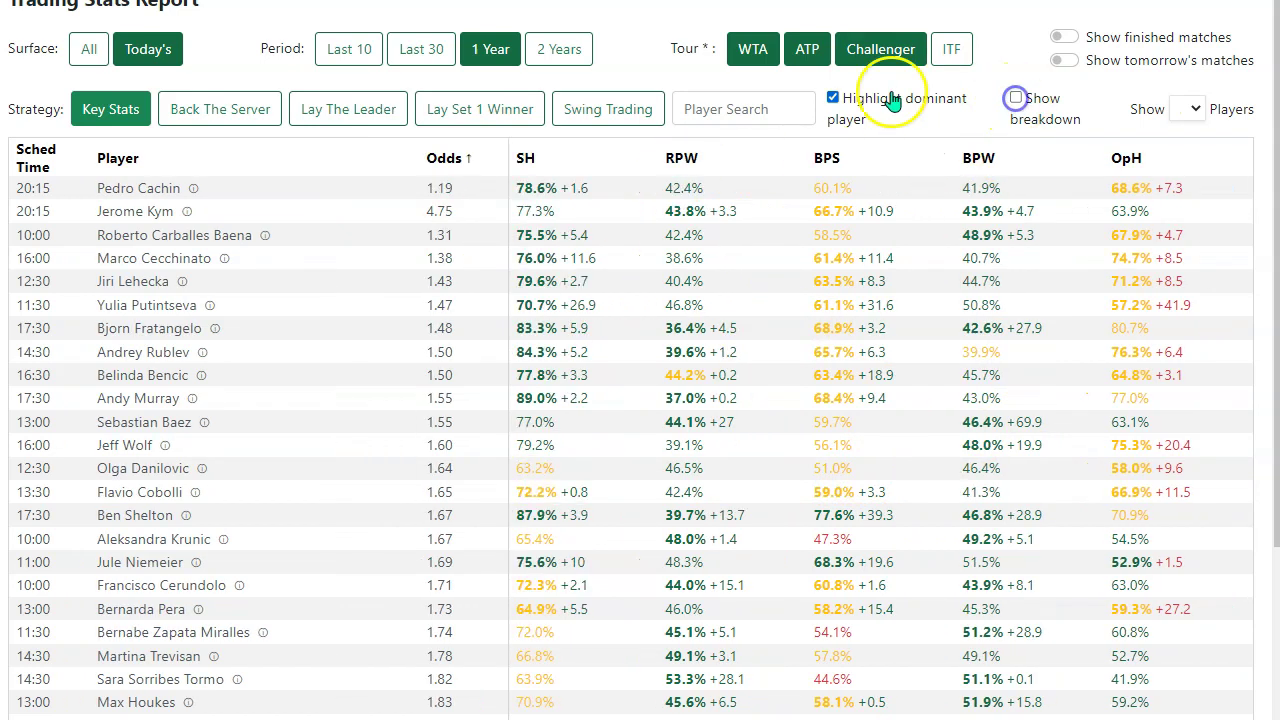
pyautogui.click(834, 98)
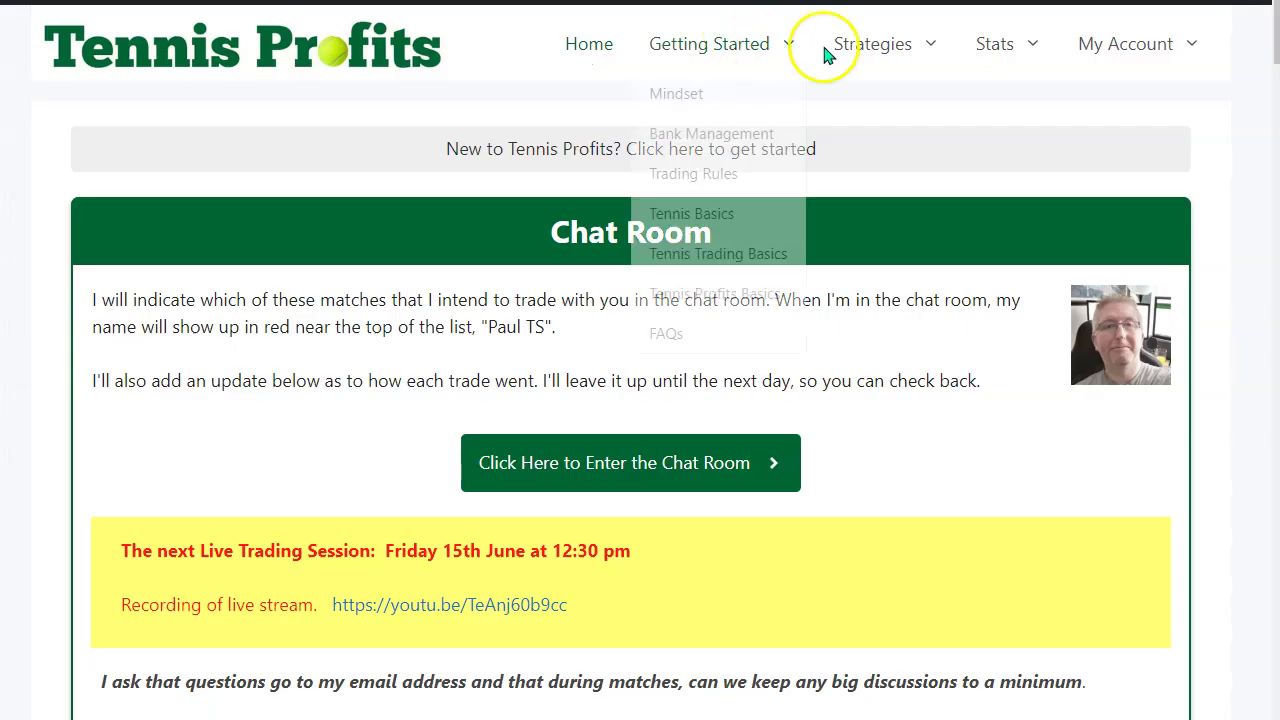
# Choose the Back The Server strategy button above the report table
pyautogui.moveTo(877, 45)
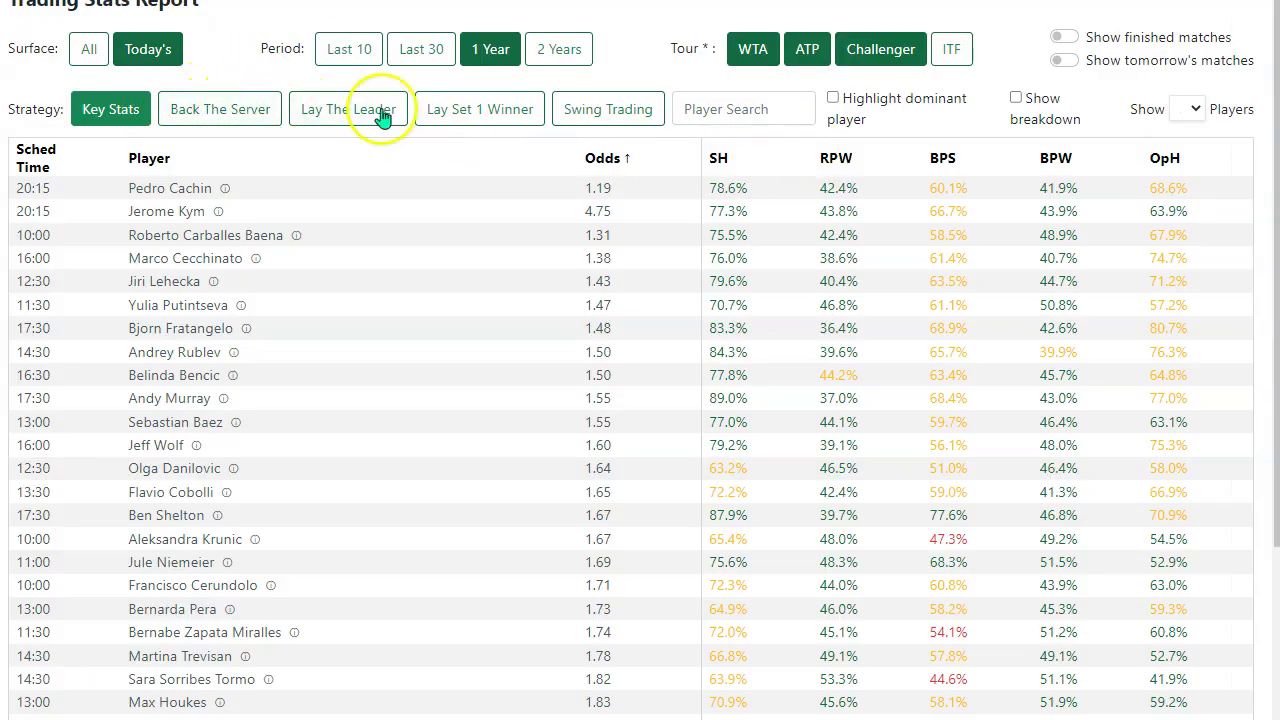
pyautogui.click(210, 112)
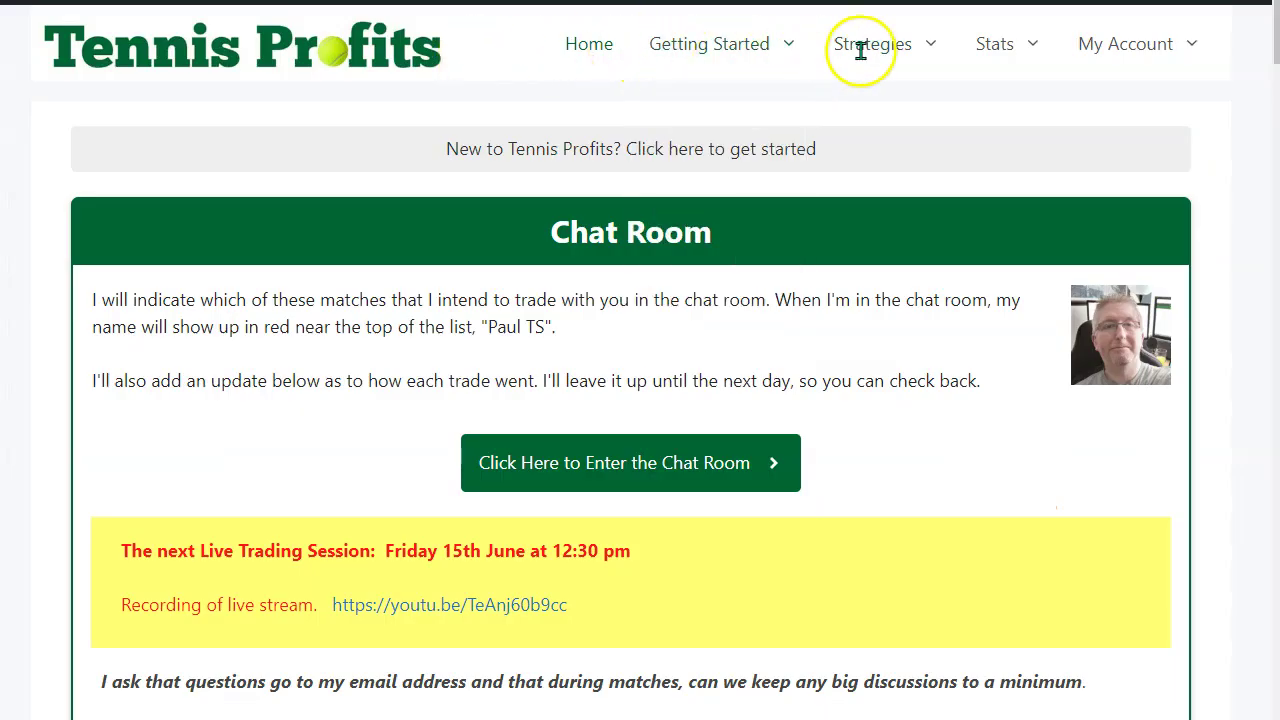
# Read the Back the Server guide's Pre-Match Analysis section, then return to the top
pyautogui.moveTo(851, 46)
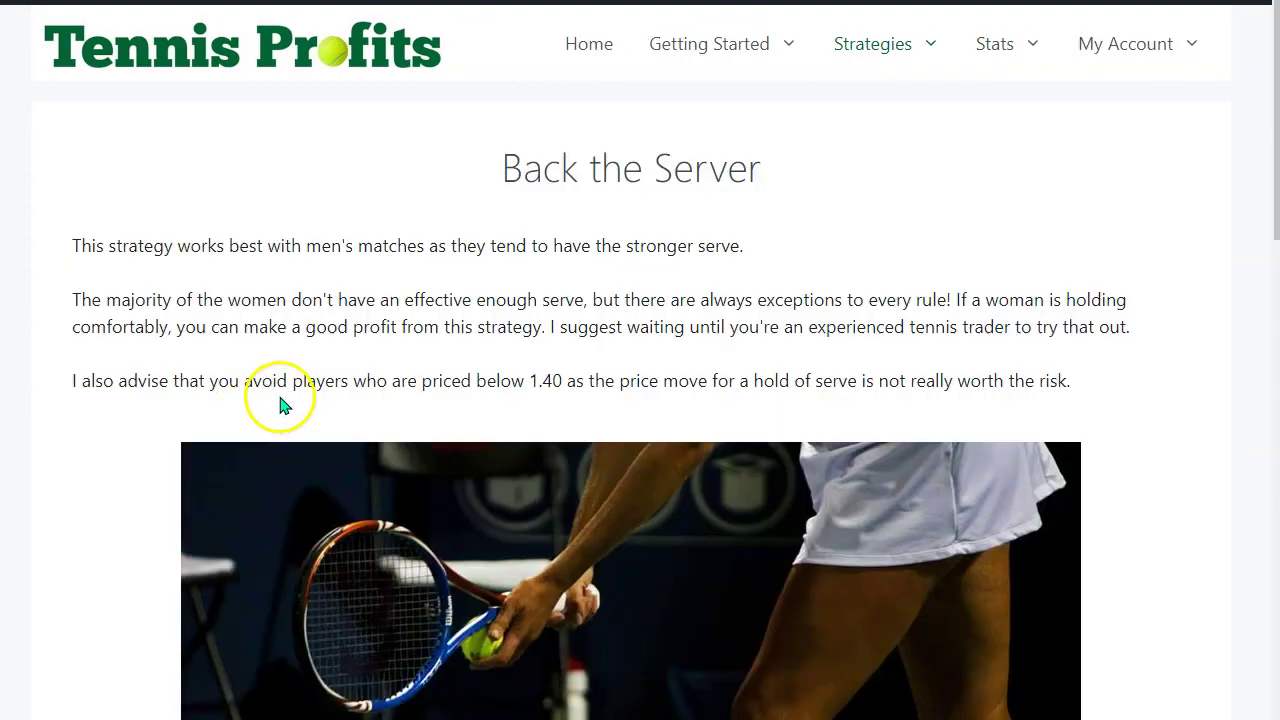
pyautogui.scroll(-10, 280, 400)
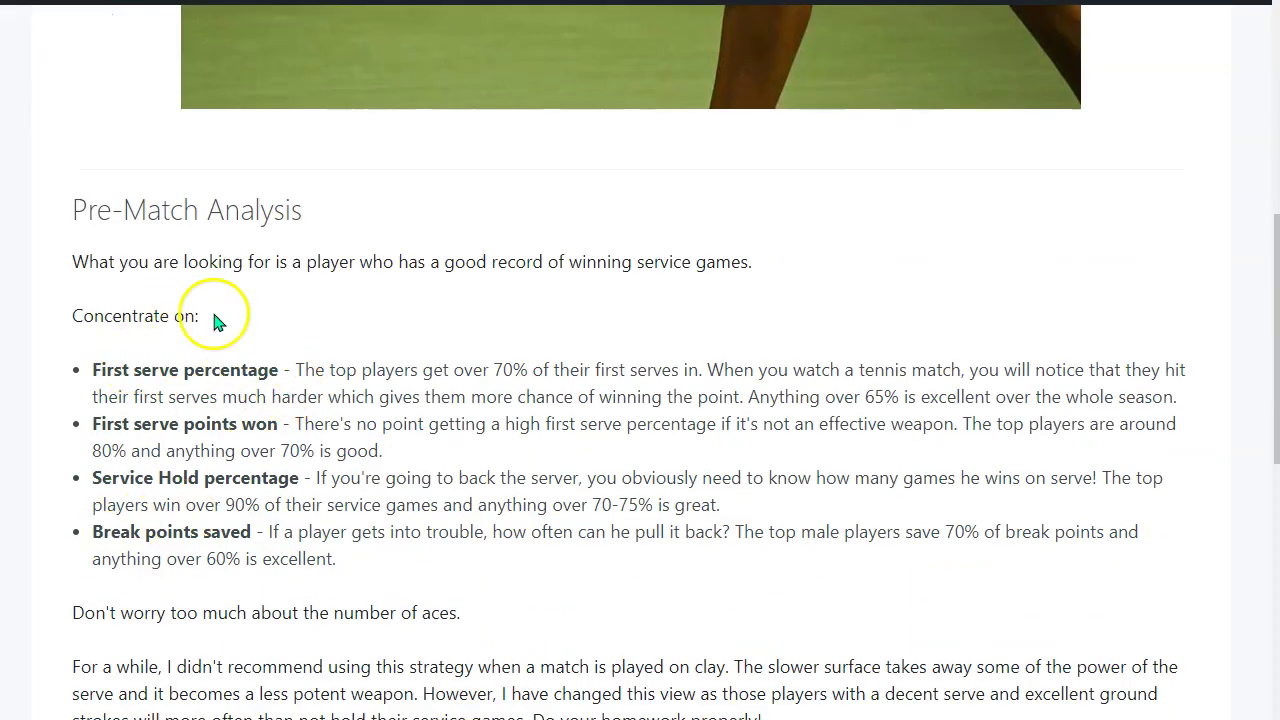
pyautogui.scroll(10, 272, 447)
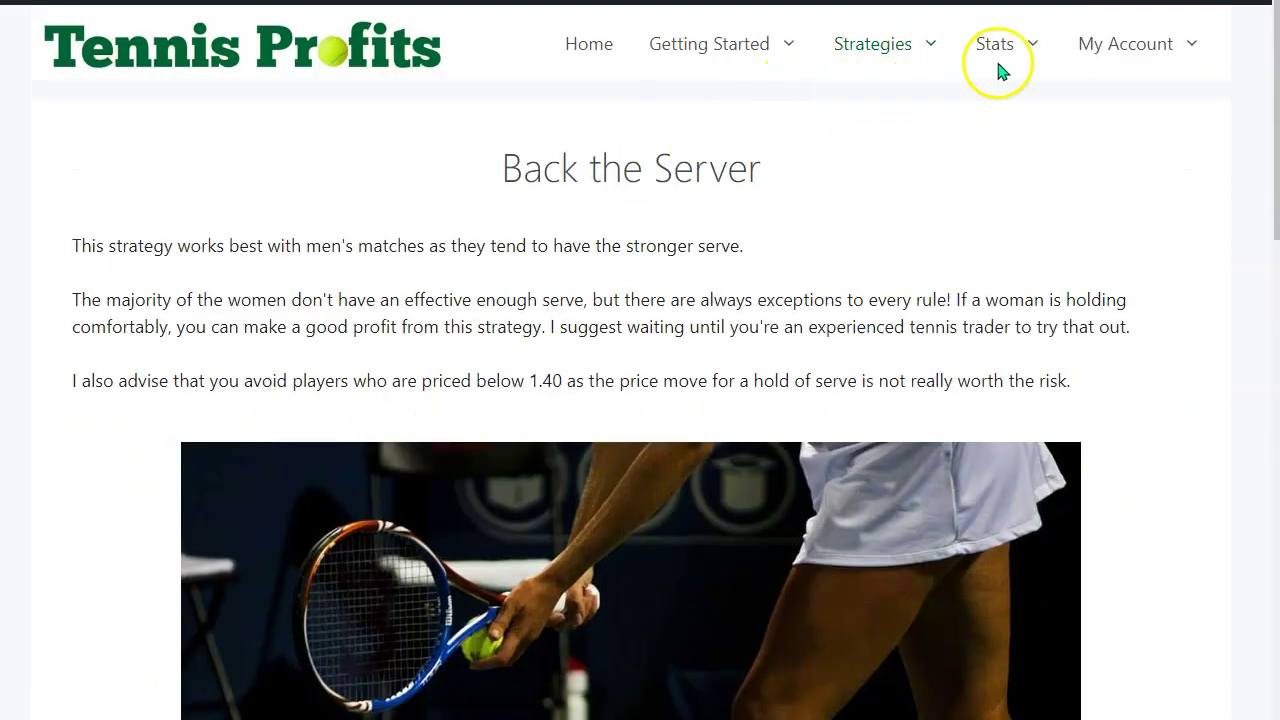
# Reopen the Trading Stats Report with Show breakdown and Highlight dominant player on, sorted by FS descending
pyautogui.moveTo(997, 43)
pyautogui.click(1045, 136)
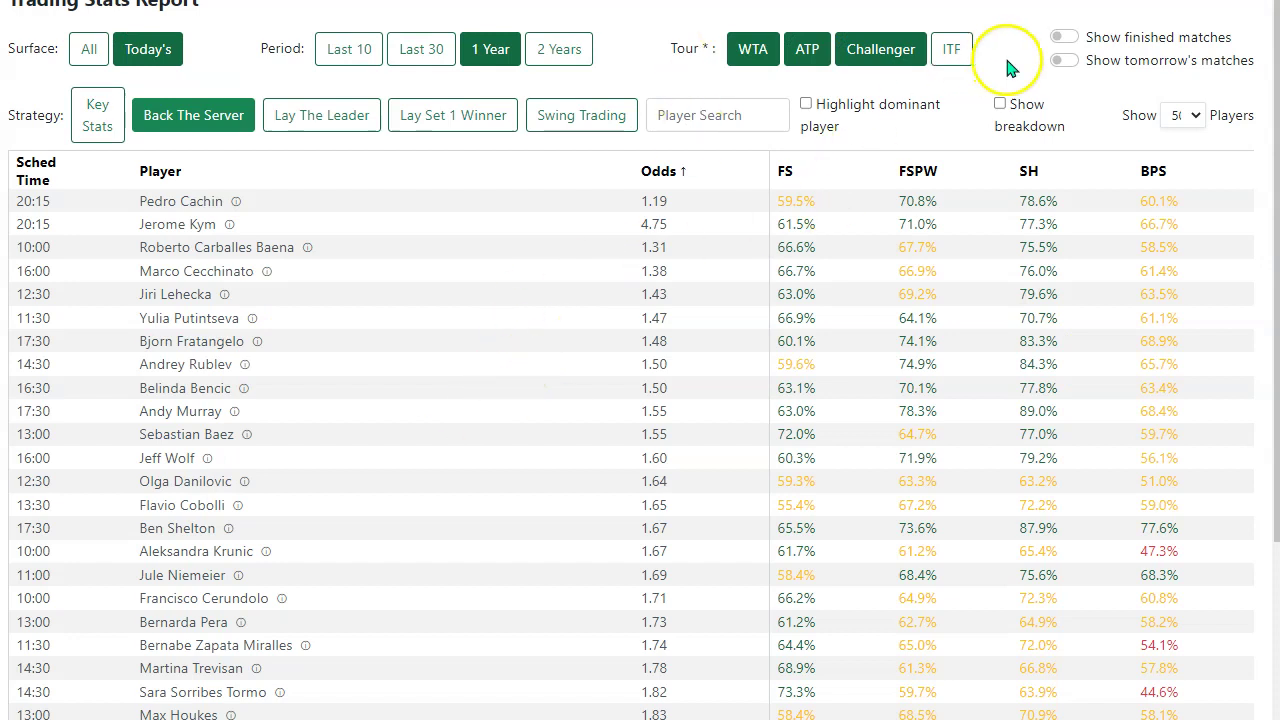
pyautogui.click(999, 104)
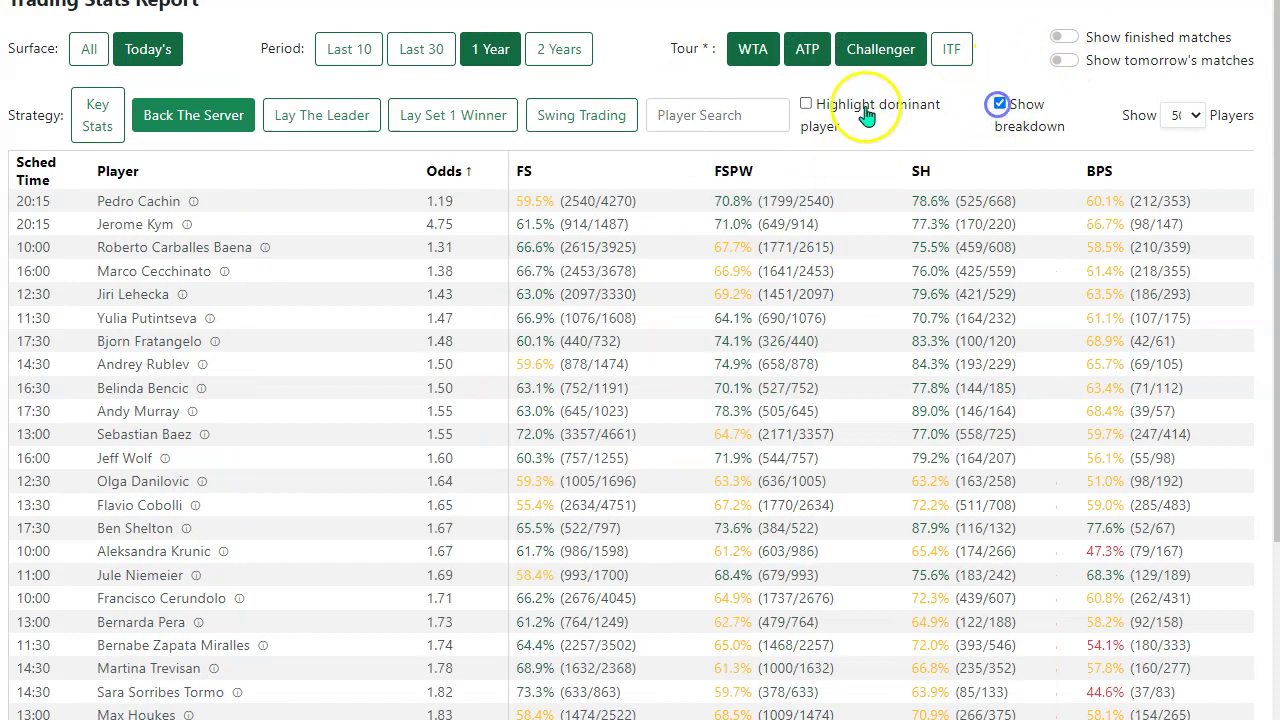
pyautogui.click(807, 106)
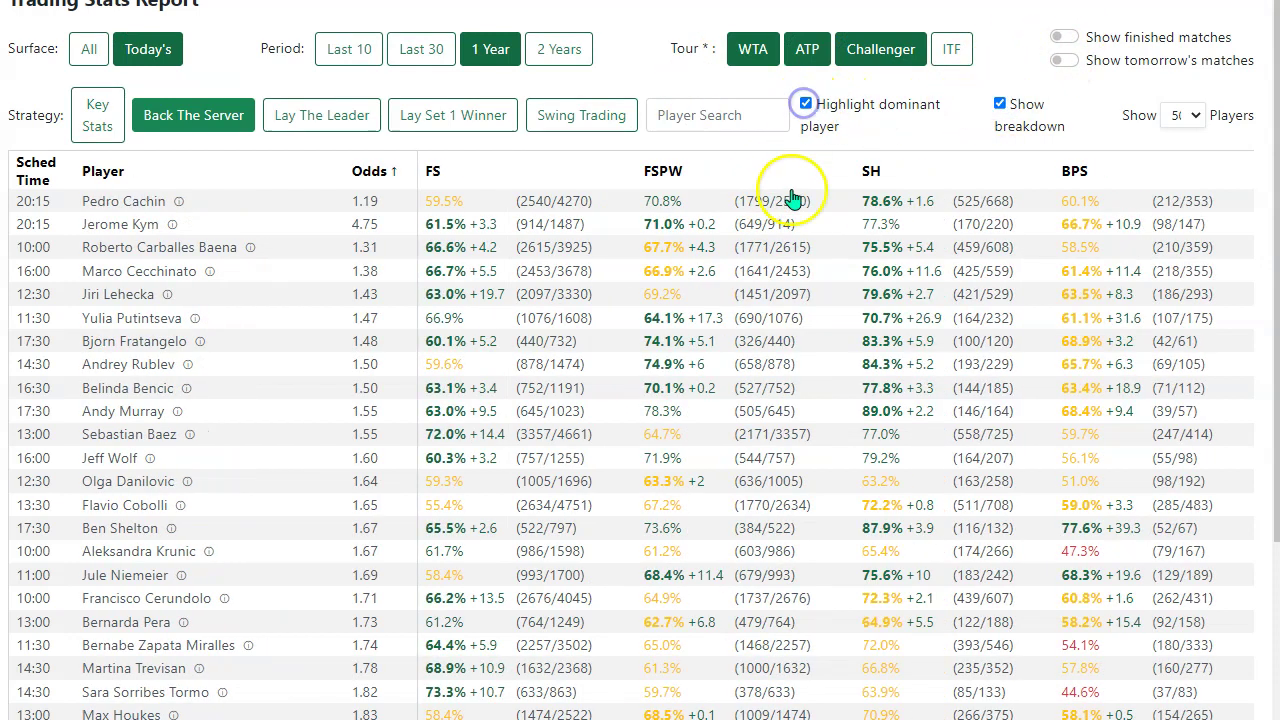
pyautogui.click(431, 173)
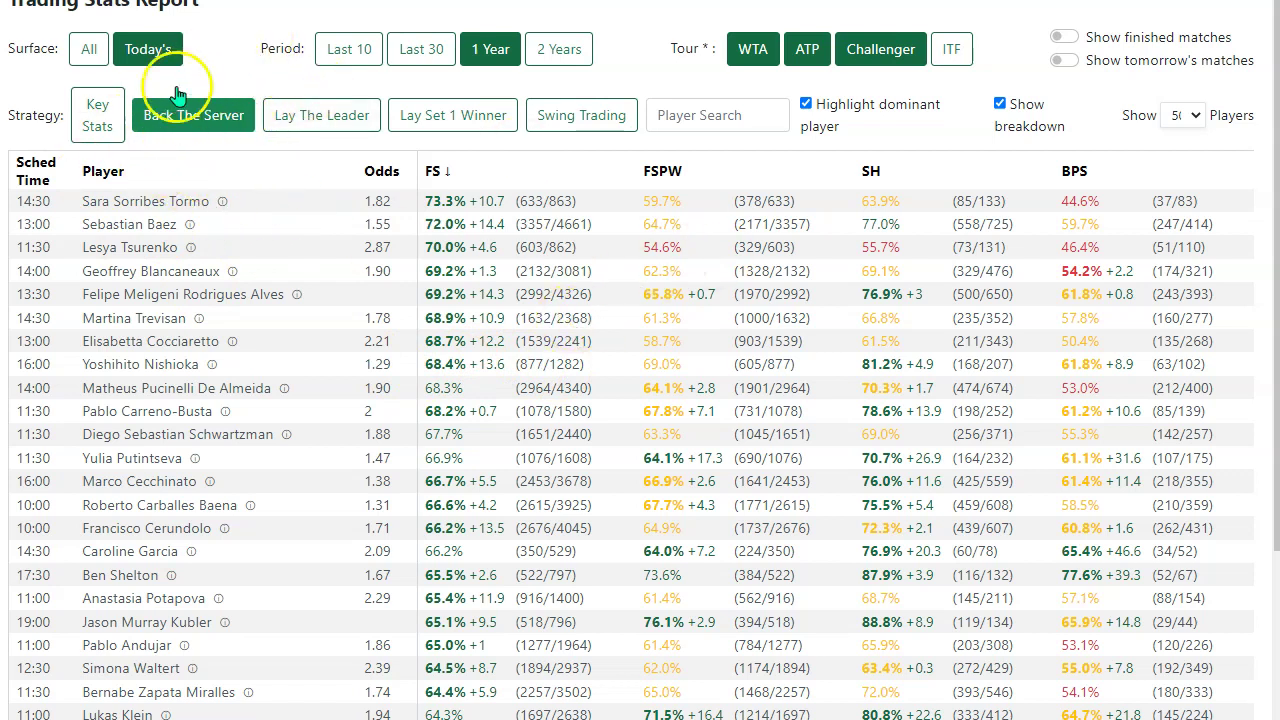
# Untick Highlight dominant player and Show breakdown, keeping the FS sort
pyautogui.click(805, 103)
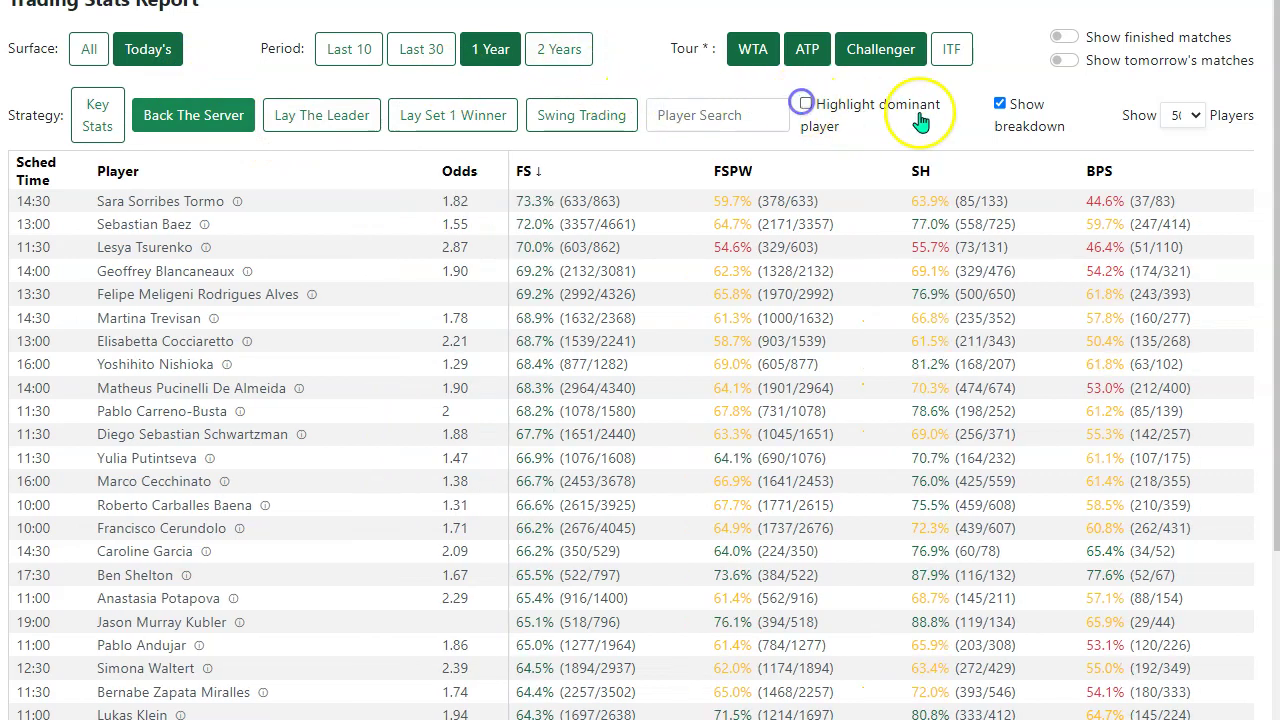
pyautogui.click(1001, 104)
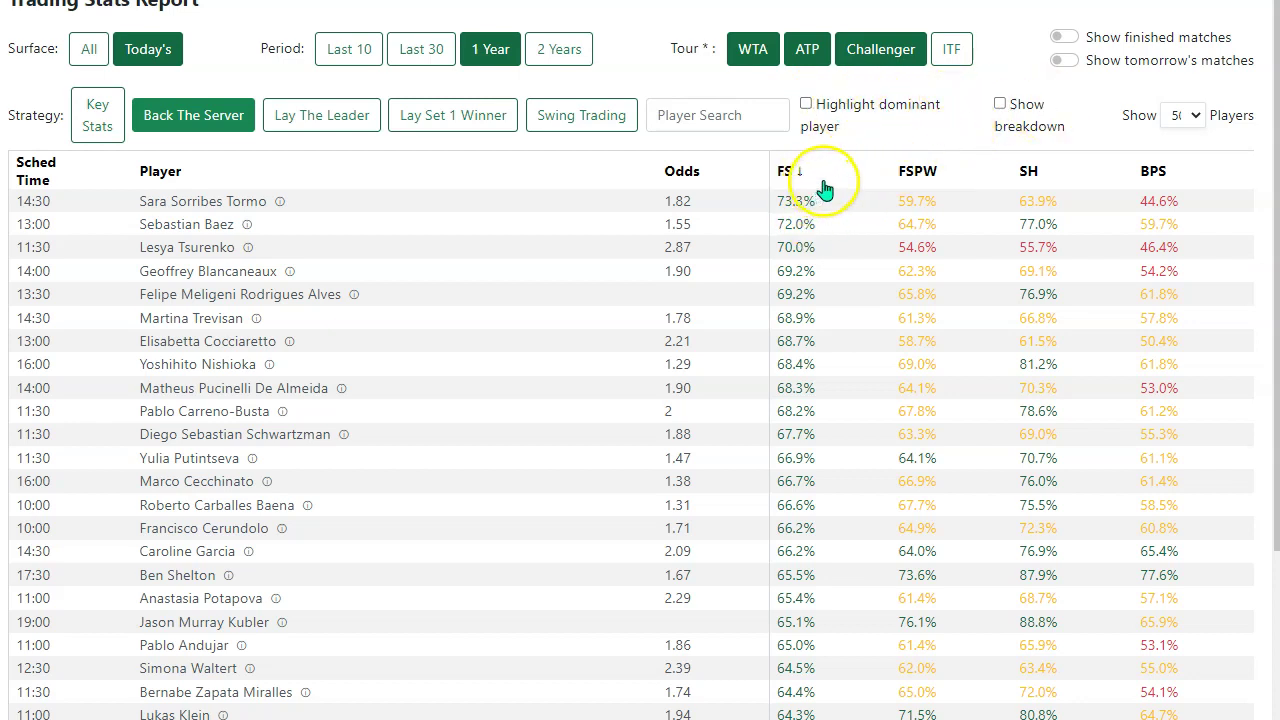
pyautogui.scroll(1, 640, 440)
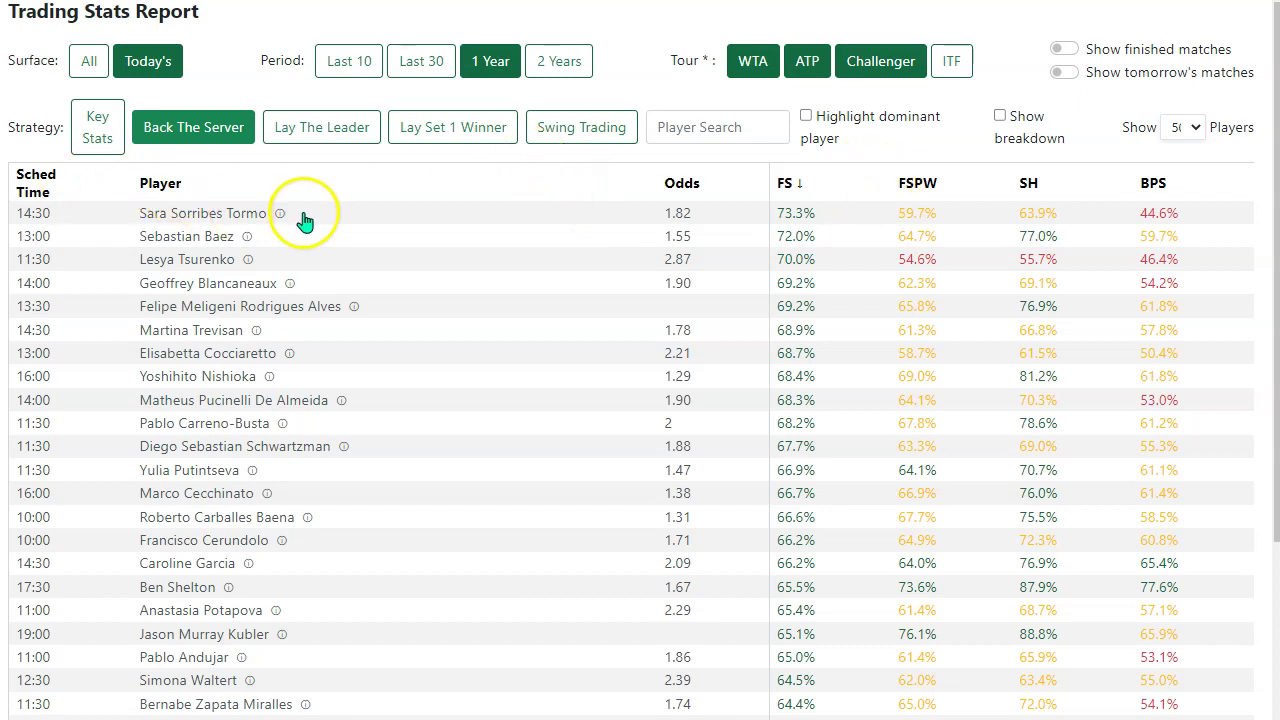
# Open the Caroline Garcia vs Sara Sorribes Tormo match page, then go back to the Trading Stats Report
pyautogui.click(396, 217)
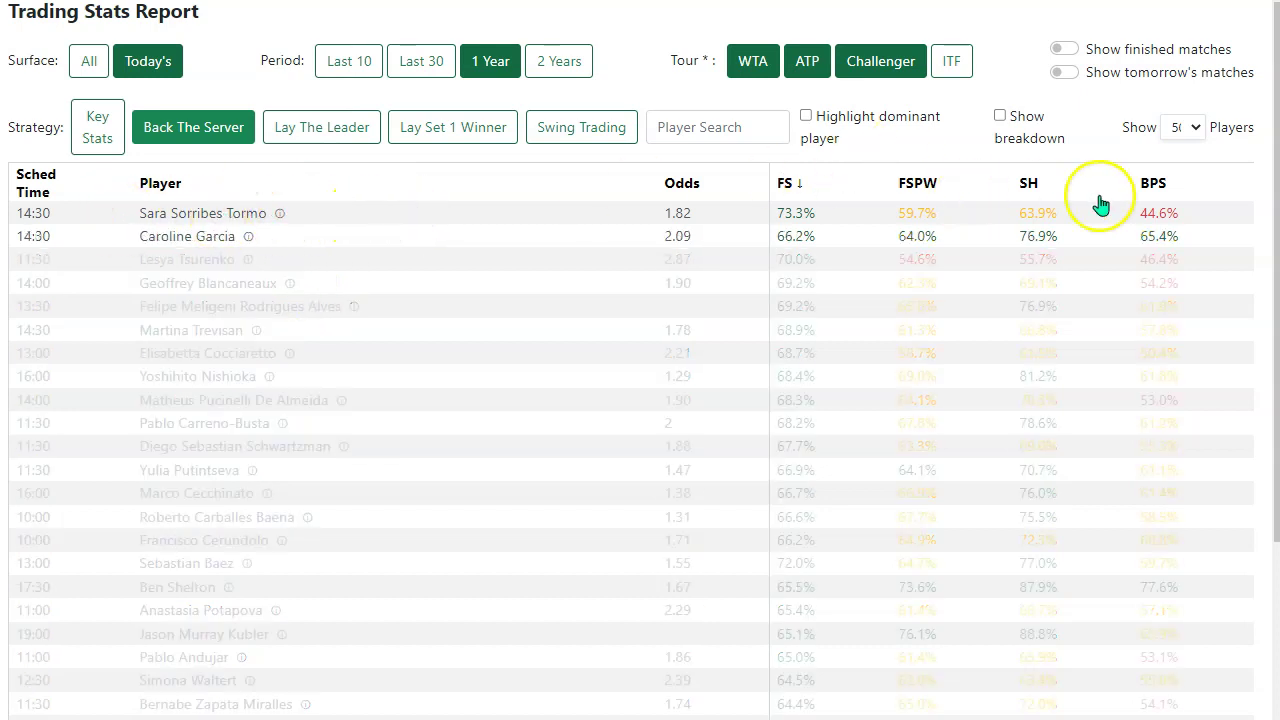
pyautogui.click(250, 237)
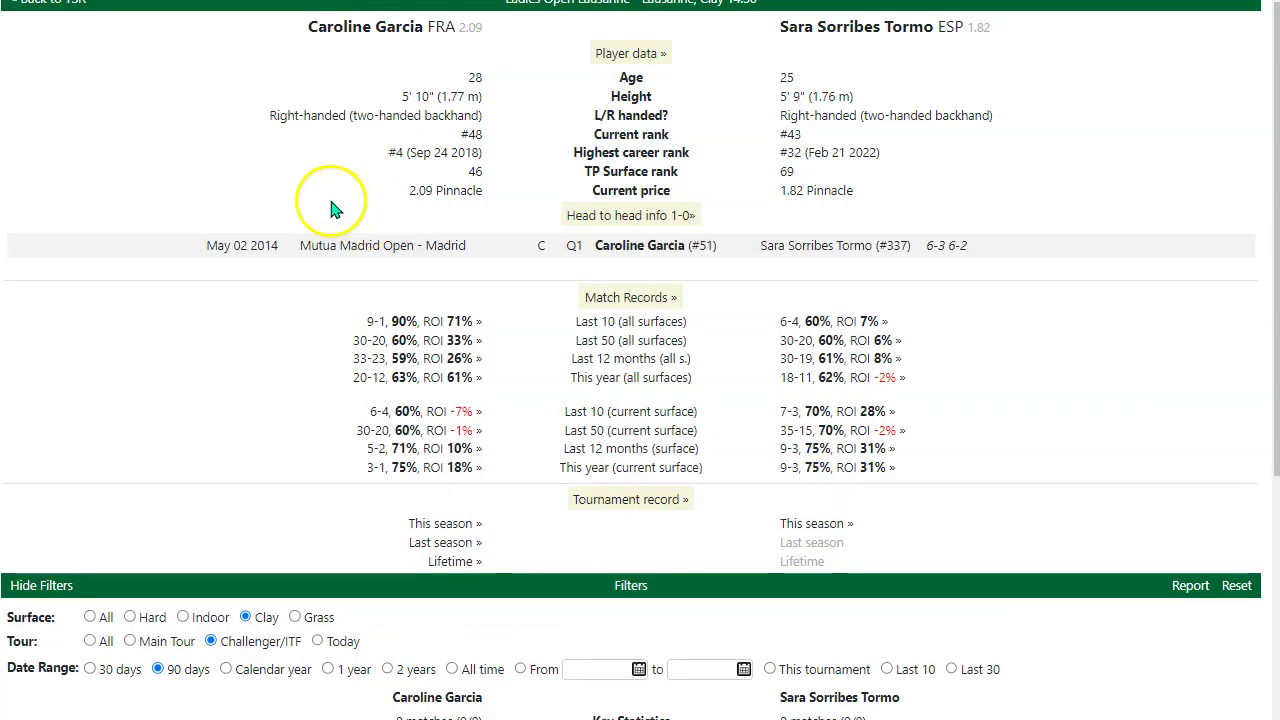
pyautogui.scroll(1, 640, 360)
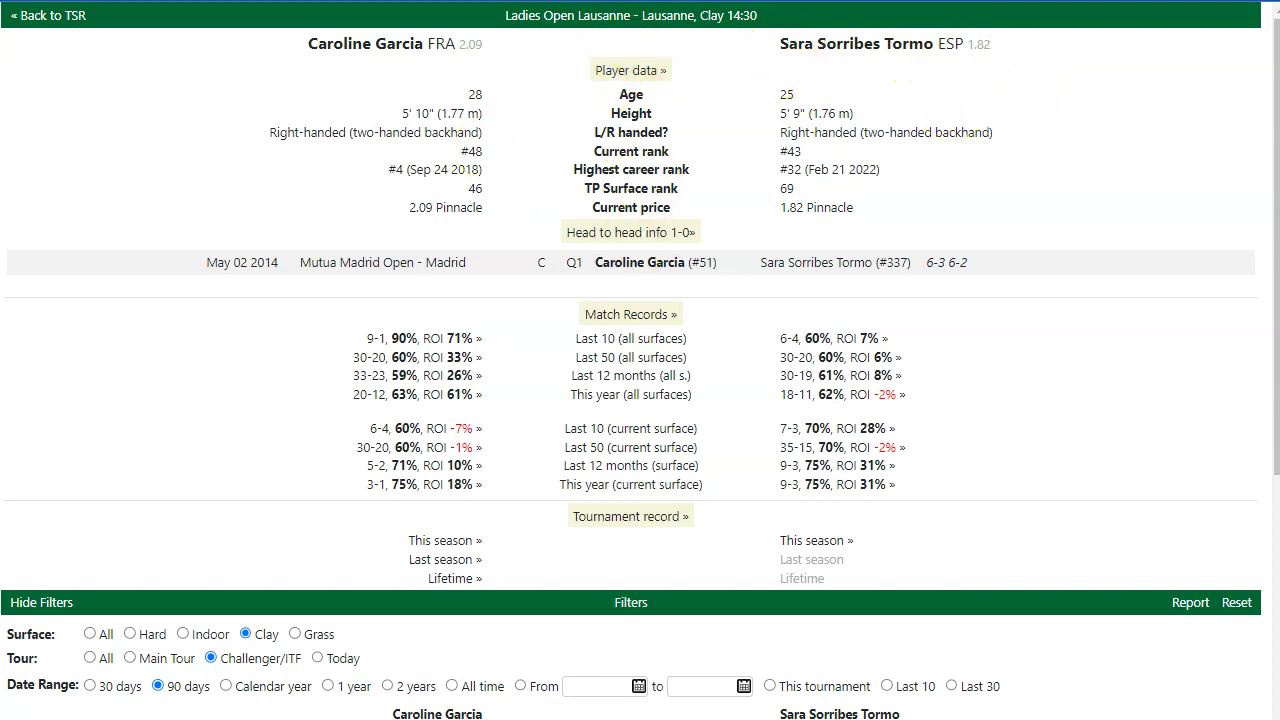
pyautogui.hotkey('alt', 'Left')
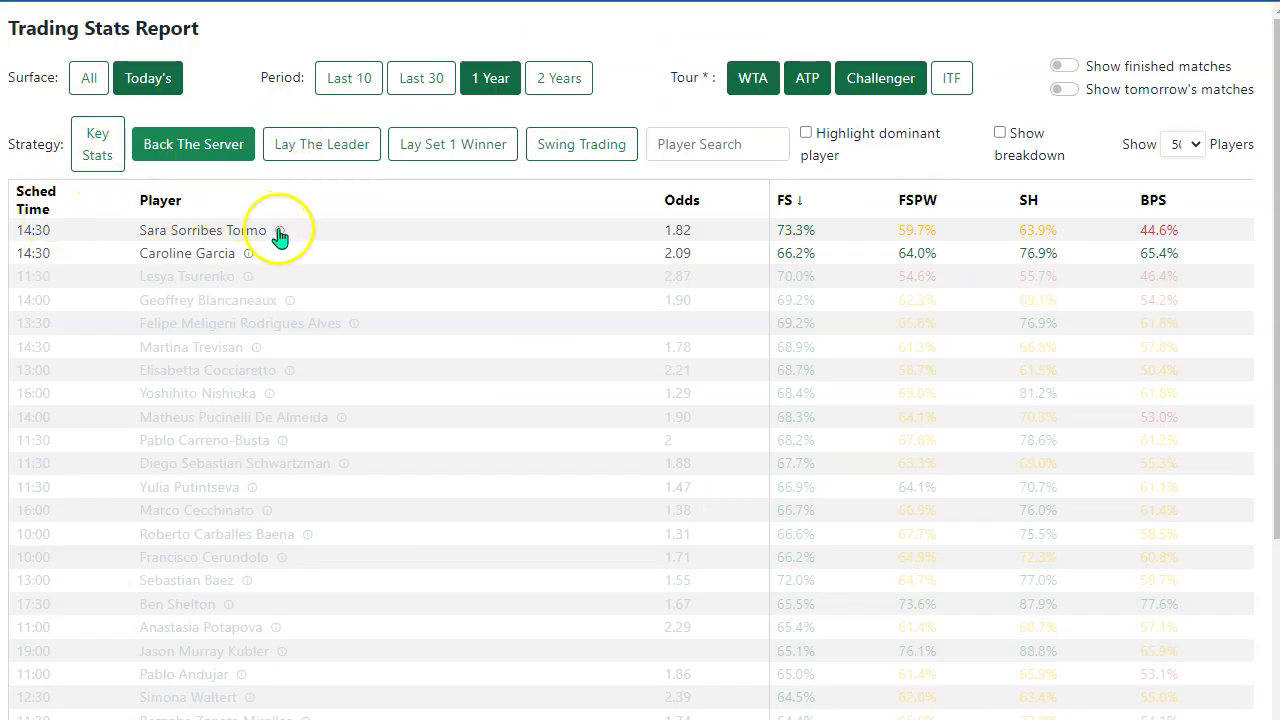